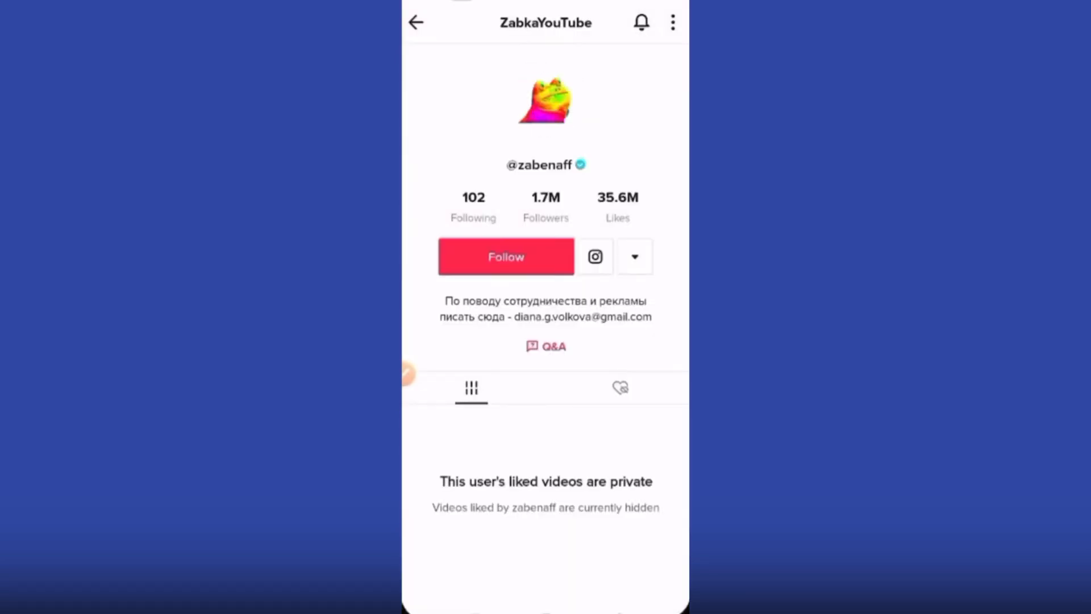
{"action": "type", "text": "yo"}
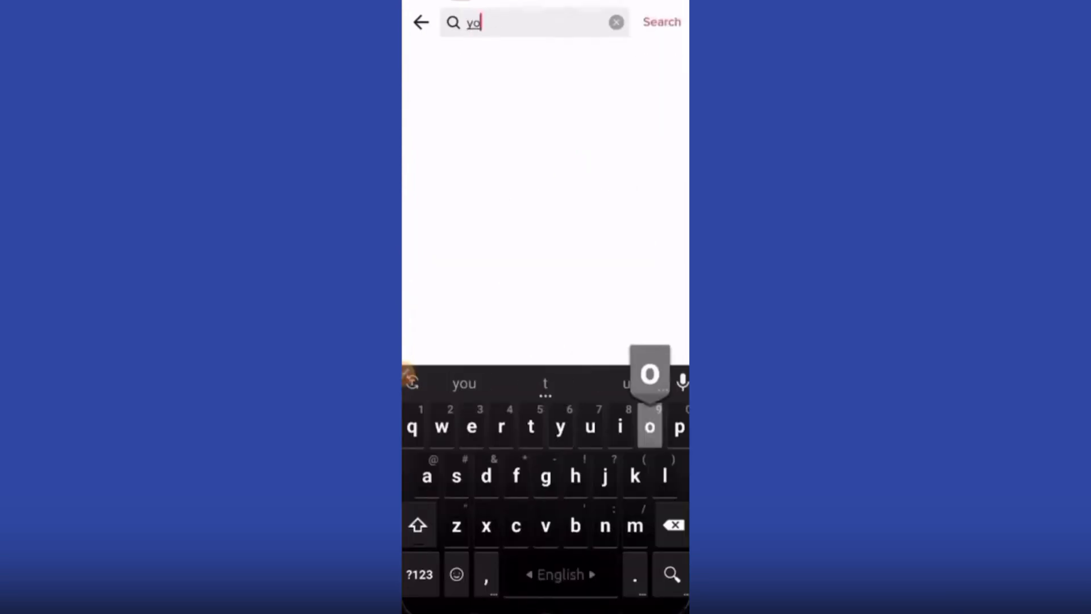
{"action": "type", "text": "utube"}
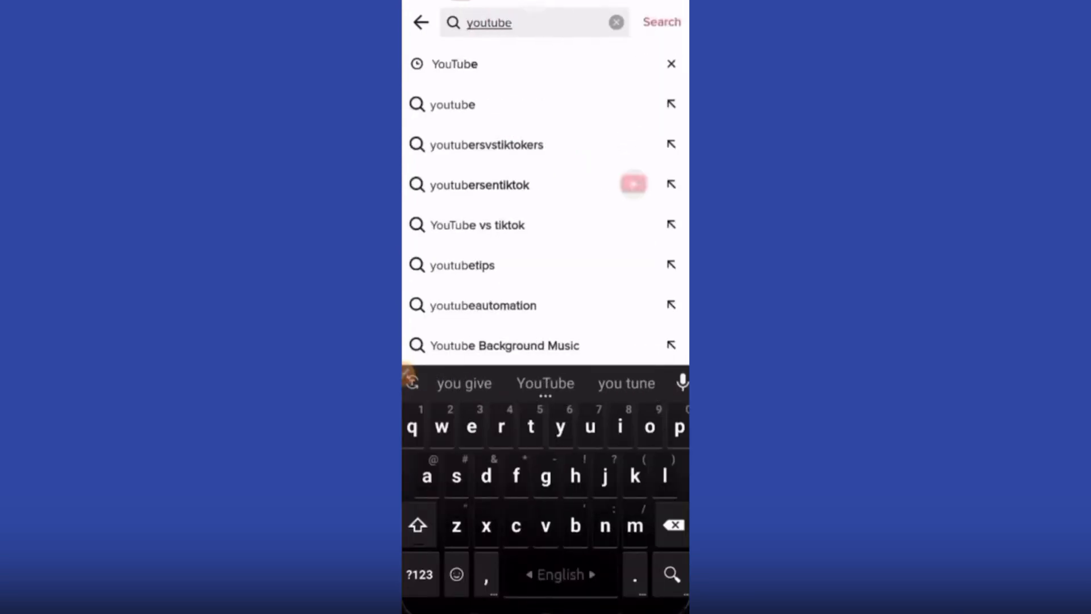
{"action": "key", "text": "Escape"}
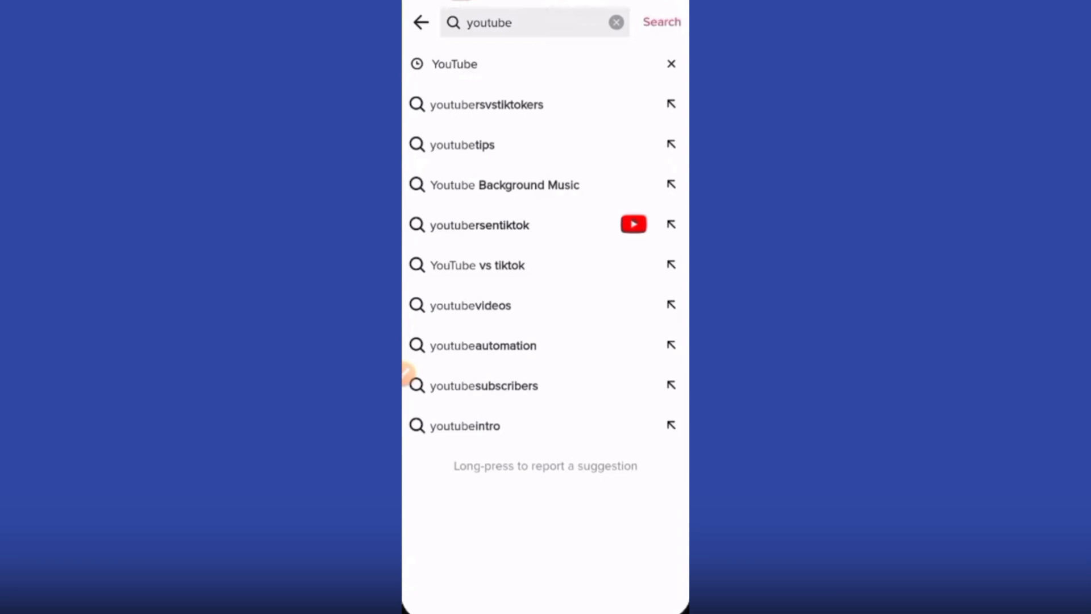
{"action": "left_click", "coordinate": [454, 65]}
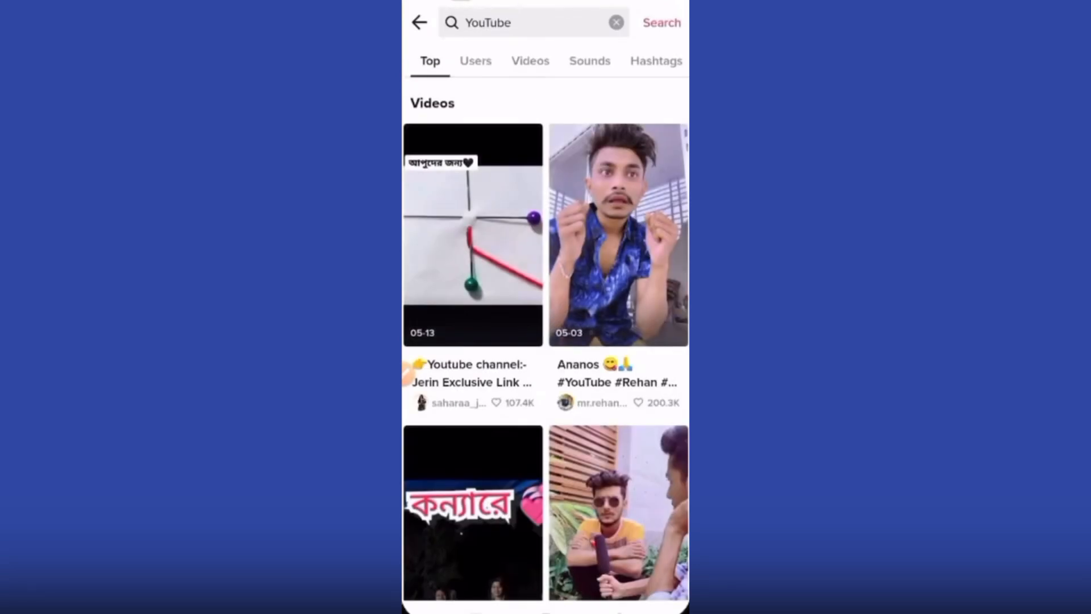
{"action": "left_click", "coordinate": [476, 60]}
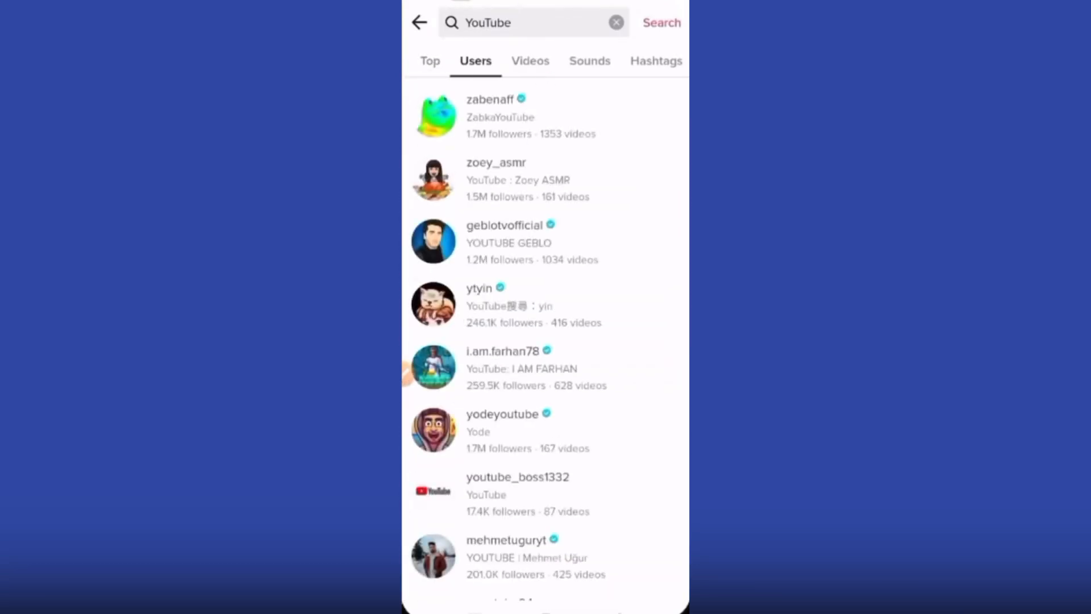
{"action": "scroll", "coordinate": [546, 341], "scroll_direction": "down", "scroll_amount": 3}
{"action": "scroll", "coordinate": [546, 341], "scroll_direction": "up", "scroll_amount": 5}
{"action": "scroll", "coordinate": [545, 341], "scroll_direction": "down", "scroll_amount": 3}
{"action": "scroll", "coordinate": [545, 341], "scroll_direction": "down", "scroll_amount": 3}
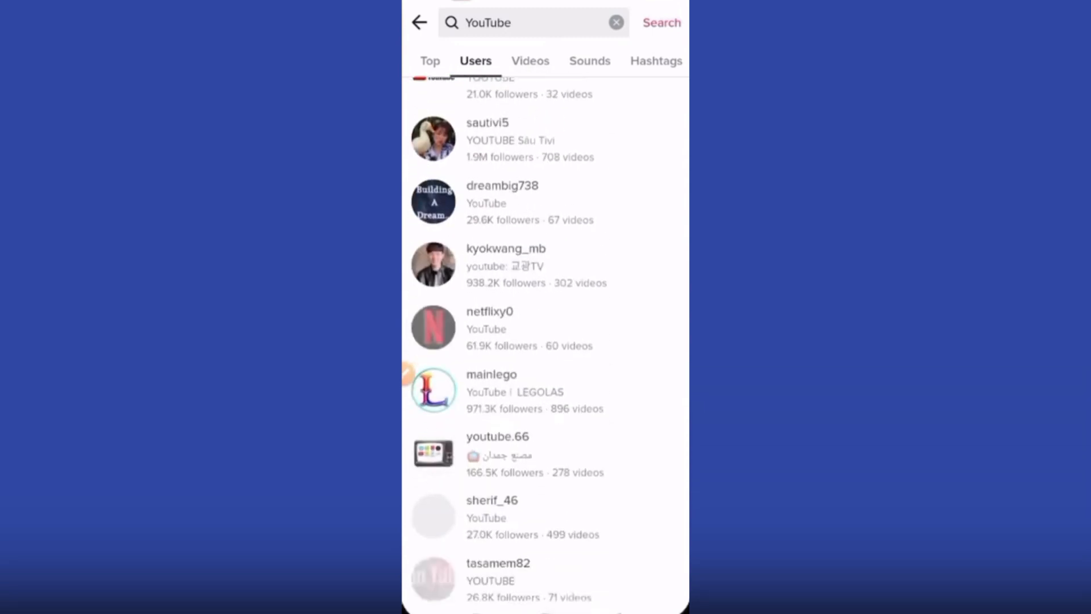
{"action": "scroll", "coordinate": [545, 341], "scroll_direction": "up", "scroll_amount": 1}
{"action": "scroll", "coordinate": [545, 341], "scroll_direction": "up", "scroll_amount": 5}
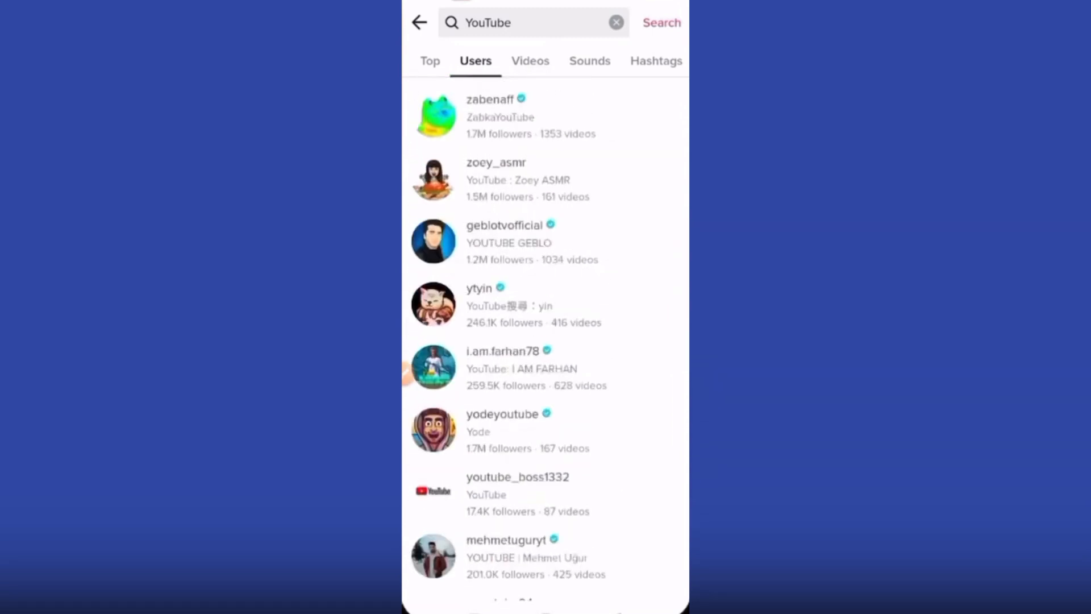
{"action": "left_click", "coordinate": [490, 116]}
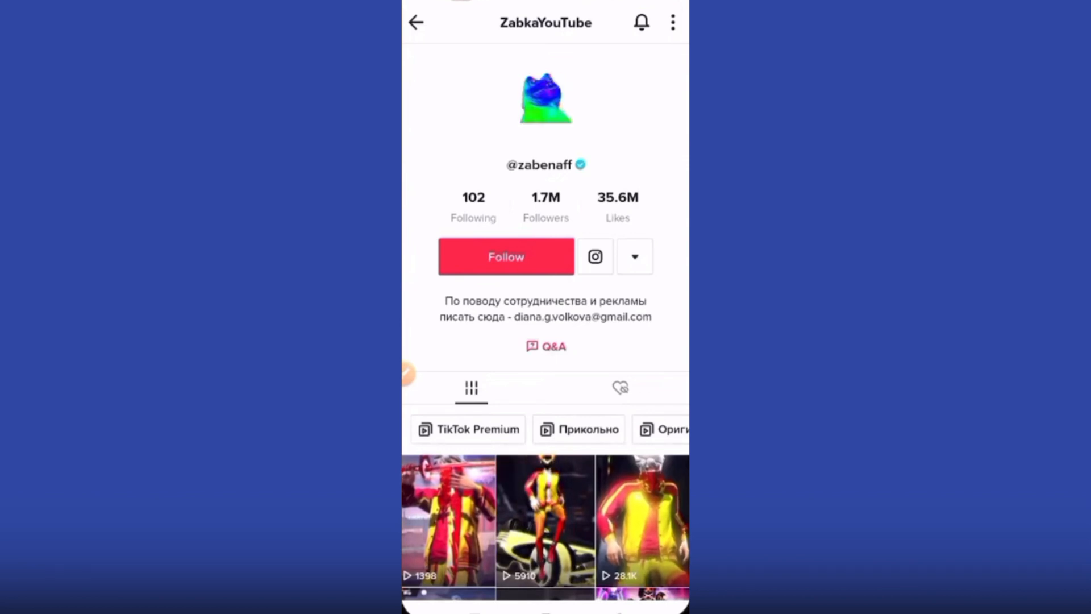
{"action": "left_click", "coordinate": [506, 256]}
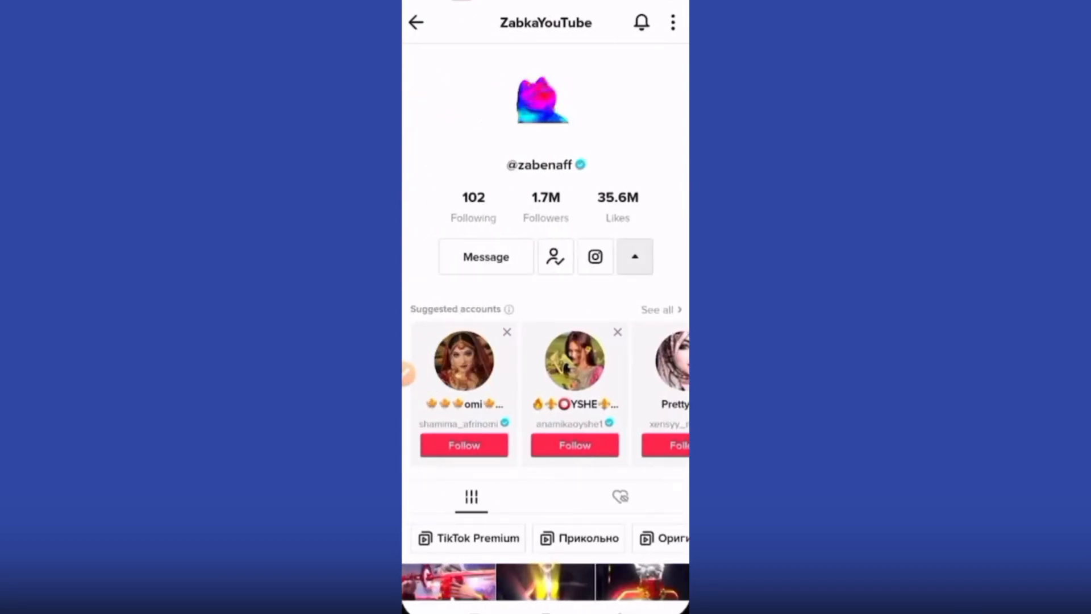
{"action": "left_click", "coordinate": [555, 256]}
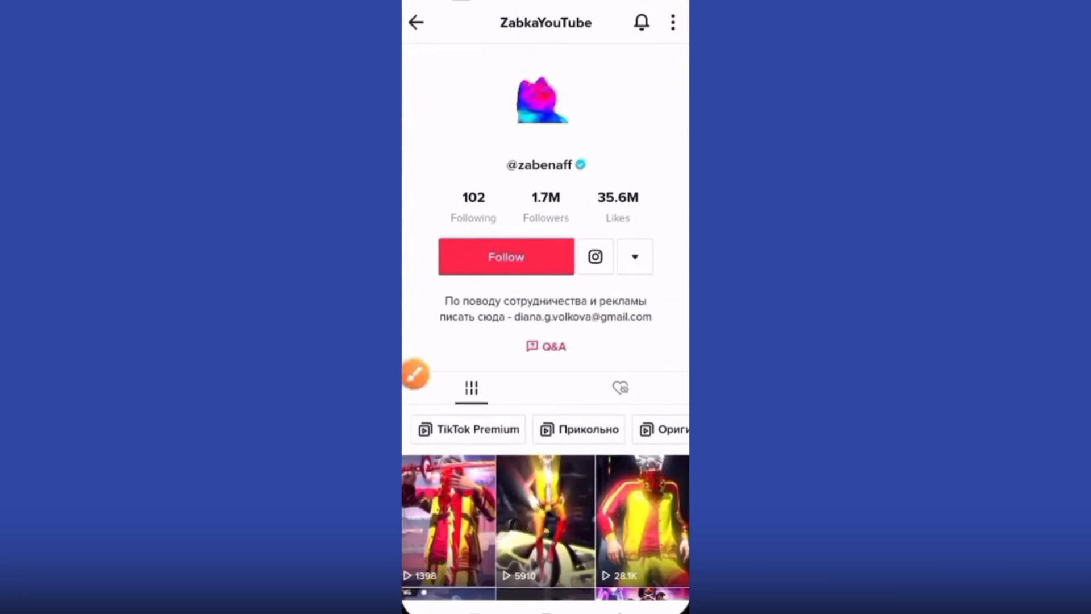
{"action": "left_click", "coordinate": [409, 373]}
{"action": "left_click", "coordinate": [637, 551]}
{"action": "left_click_drag", "start_coordinate": [565, 207], "coordinate": [669, 43]}
{"action": "left_click", "coordinate": [668, 576]}
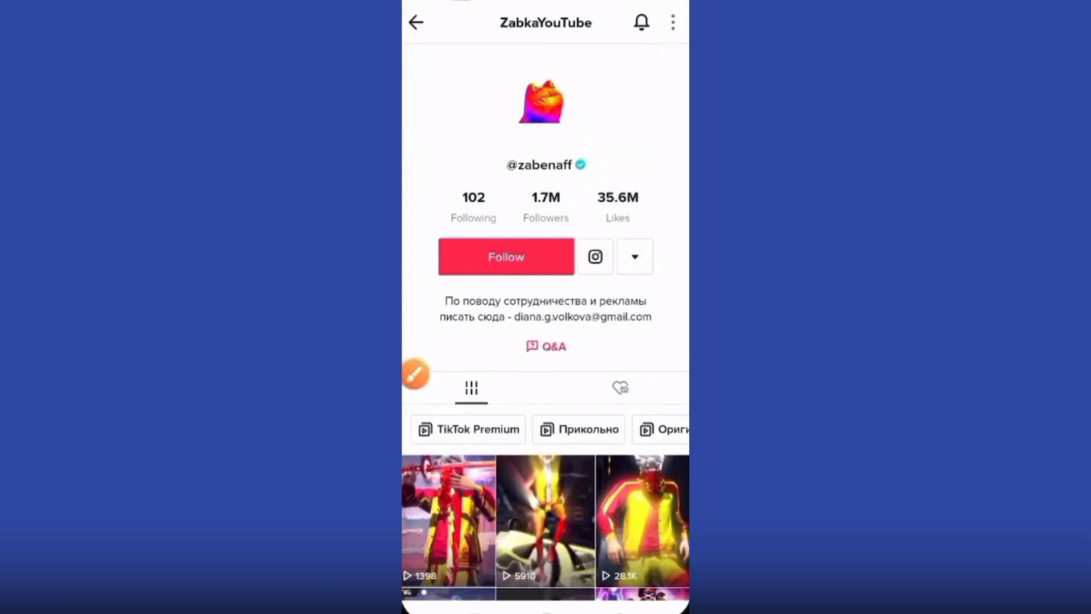
{"action": "left_click", "coordinate": [673, 22]}
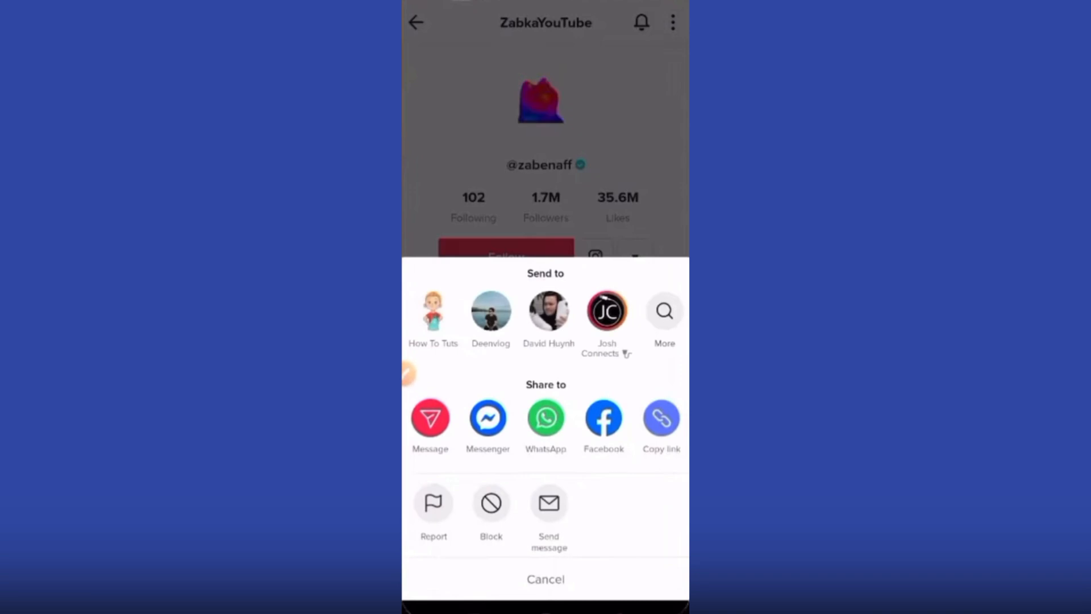